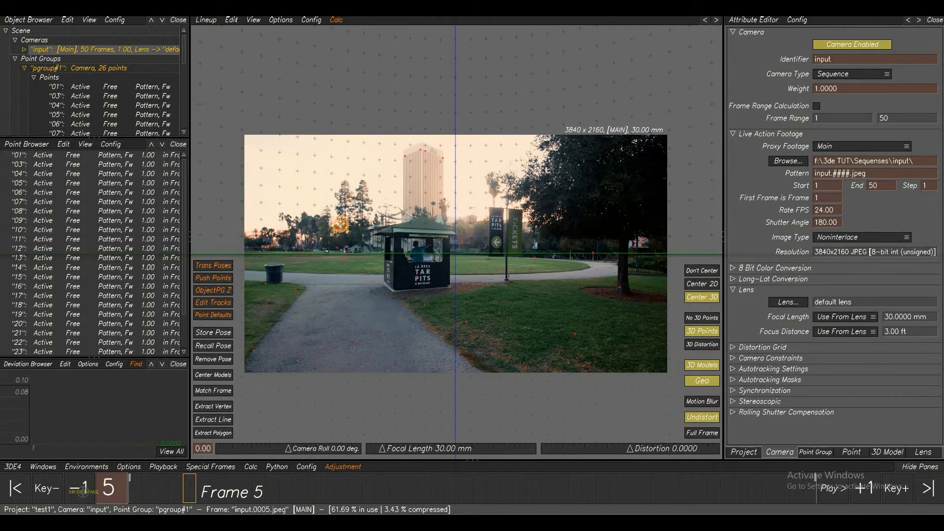
# Select all tracking points over the park footage and switch the viewport to the manual tracking controls.
pyautogui.moveTo(366, 250); pyautogui.dragTo(722, 402)
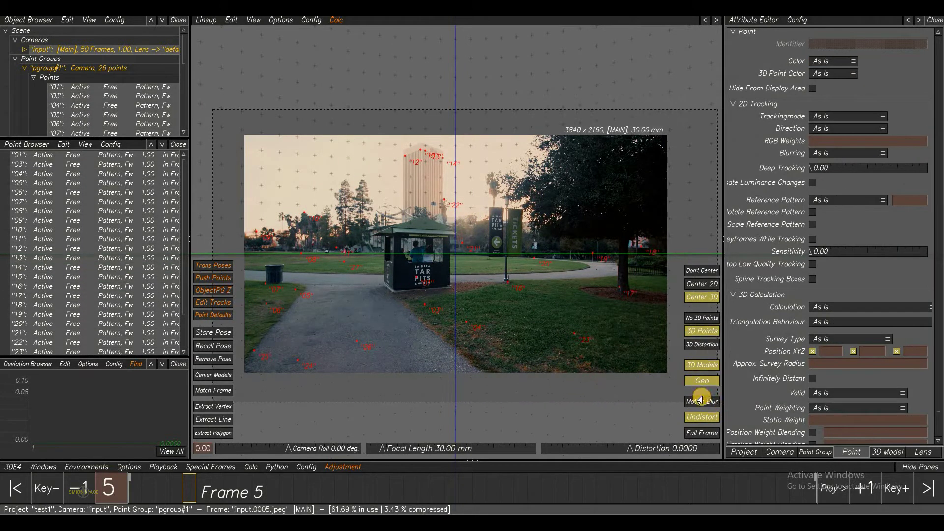
pyautogui.moveTo(650, 385); pyautogui.dragTo(650, 385)
pyautogui.press('F1')
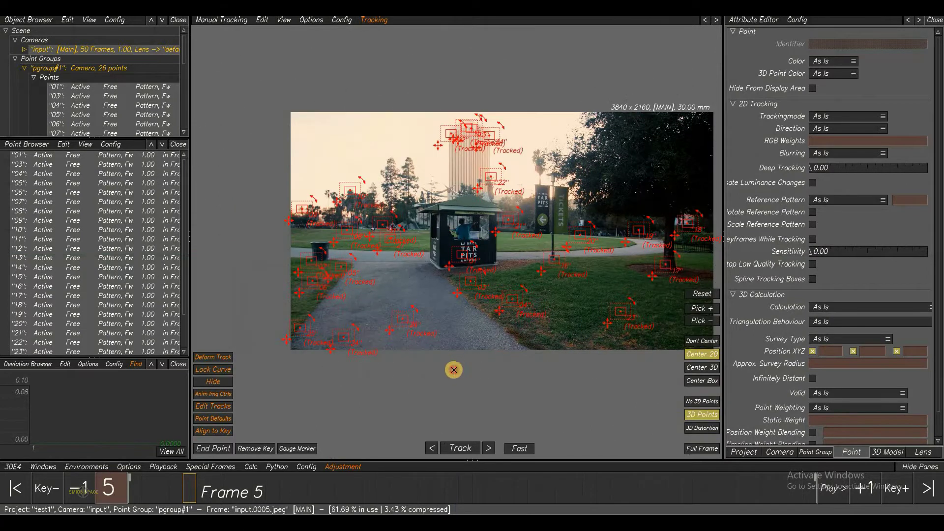
pyautogui.moveTo(448, 366); pyautogui.dragTo(420, 372, button='middle')
pyautogui.click(331, 184)
pyautogui.moveTo(228, 87); pyautogui.dragTo(686, 374)
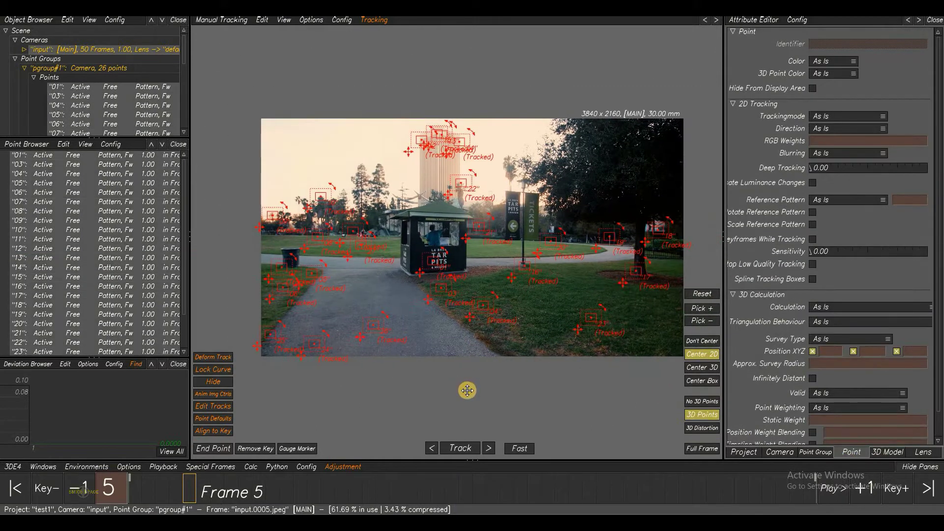
pyautogui.moveTo(512, 390); pyautogui.dragTo(481, 395, button='middle')
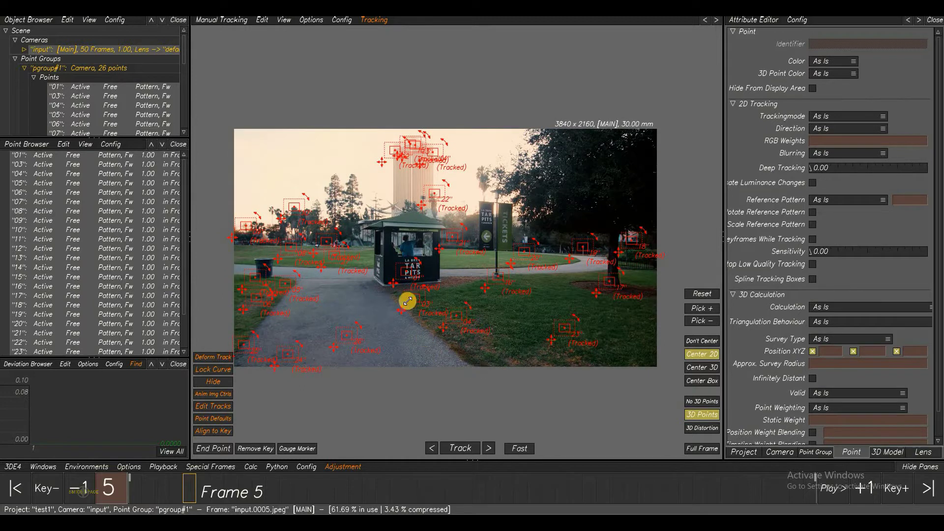
pyautogui.scroll(4, 423, 263)
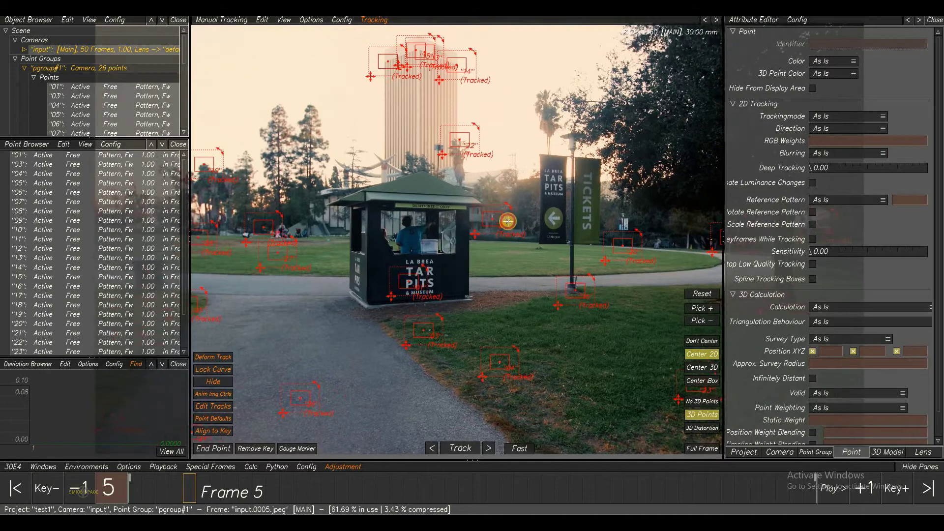
# Examine individual tracked points around the kiosk and path, including points 21 and 04, and clear the selection.
pyautogui.click(407, 335)
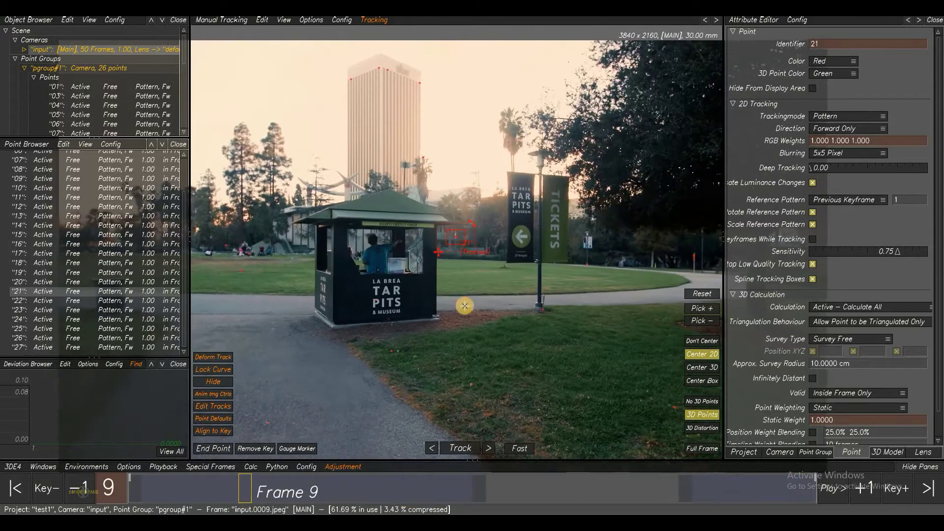
pyautogui.click(477, 299)
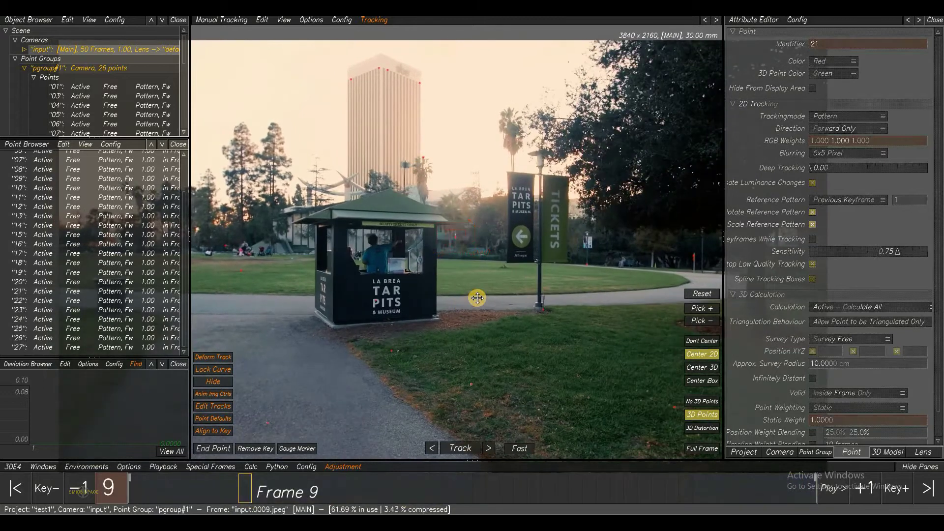
pyautogui.scroll(-3, 460, 295)
pyautogui.moveTo(454, 293); pyautogui.dragTo(482, 294, button='middle')
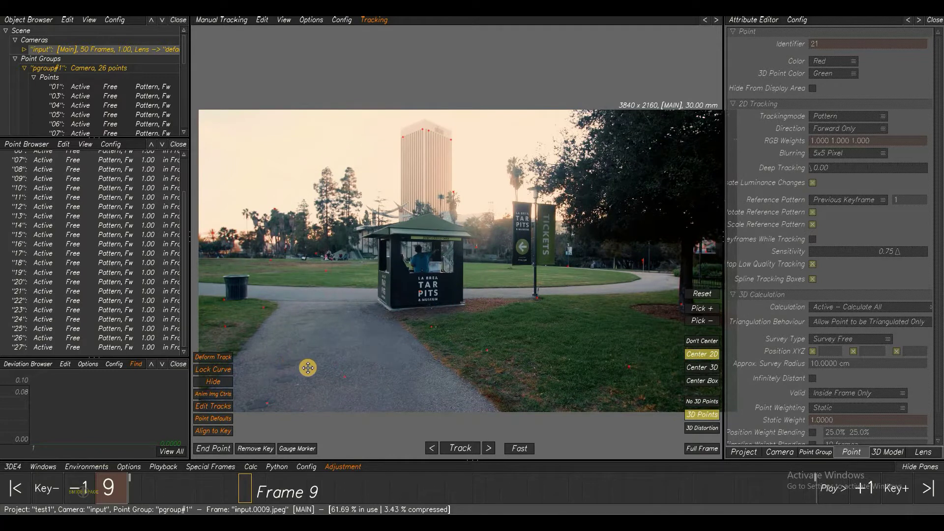
pyautogui.moveTo(308, 367); pyautogui.dragTo(317, 374, button='middle')
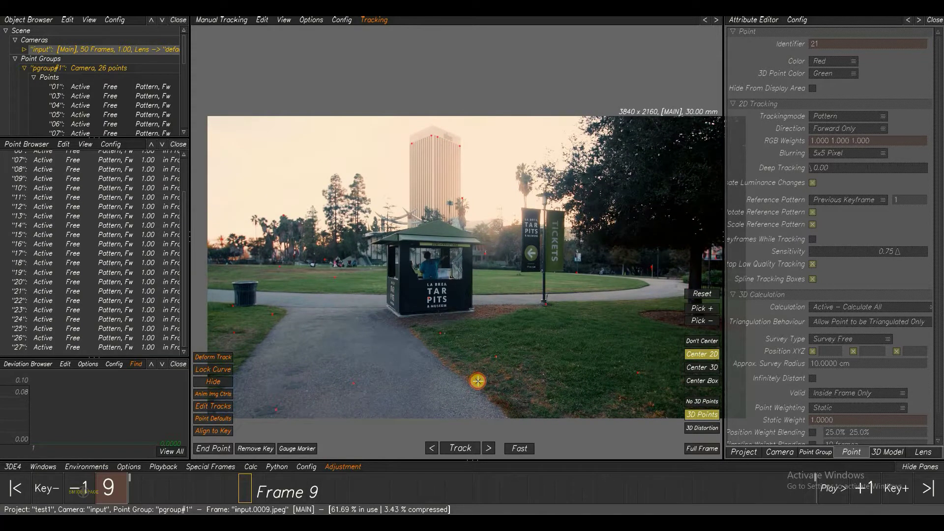
pyautogui.click(478, 381)
pyautogui.click(482, 320)
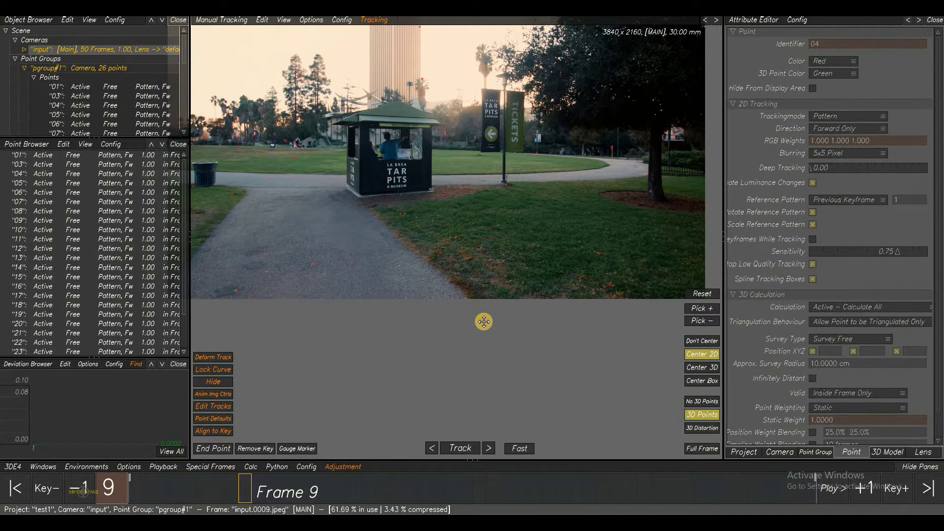
pyautogui.moveTo(482, 320); pyautogui.dragTo(484, 322, button='middle')
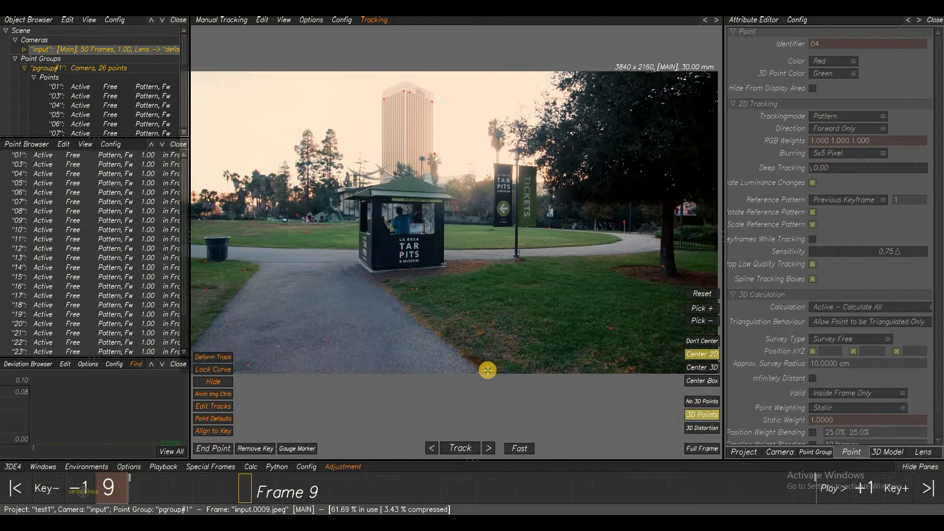
# Run Calc All From Scratch on the tracked points and use the calculated result.
pyautogui.click(246, 470)
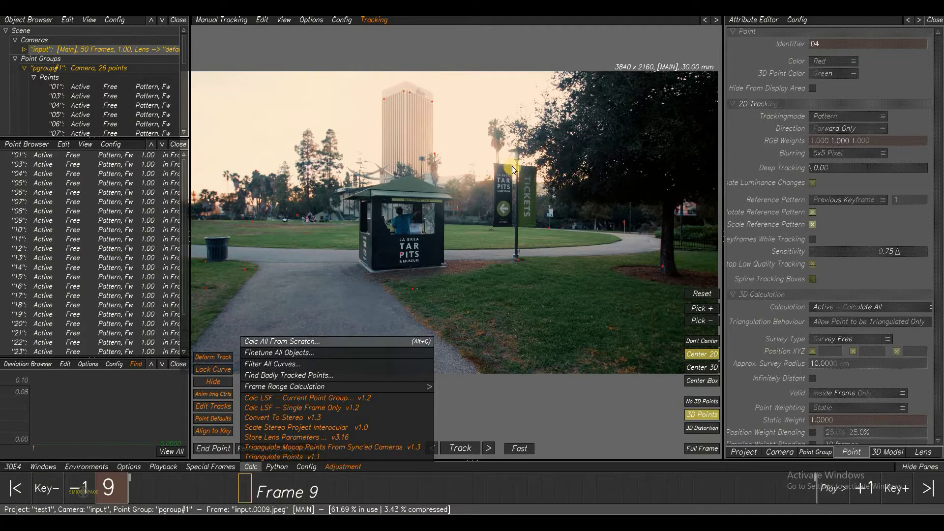
pyautogui.click(417, 342)
pyautogui.moveTo(510, 319); pyautogui.dragTo(362, 280)
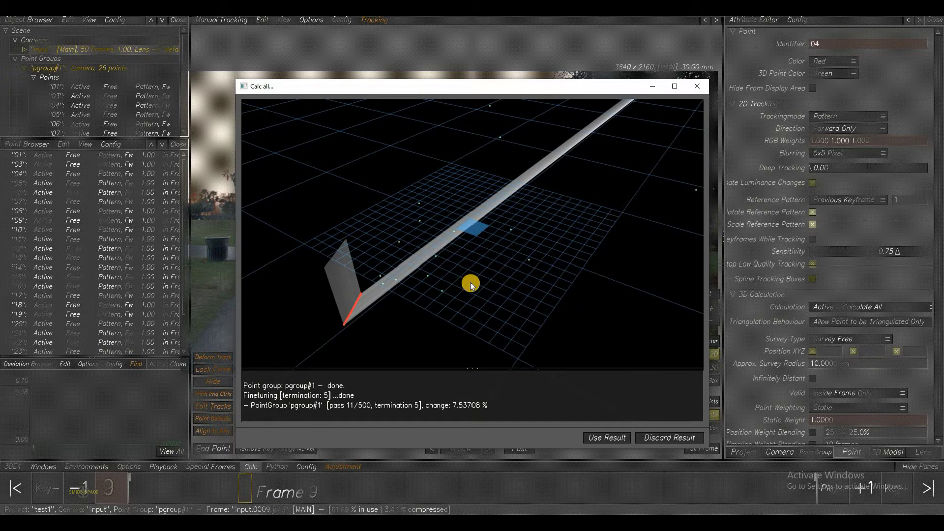
pyautogui.moveTo(436, 311); pyautogui.dragTo(365, 315)
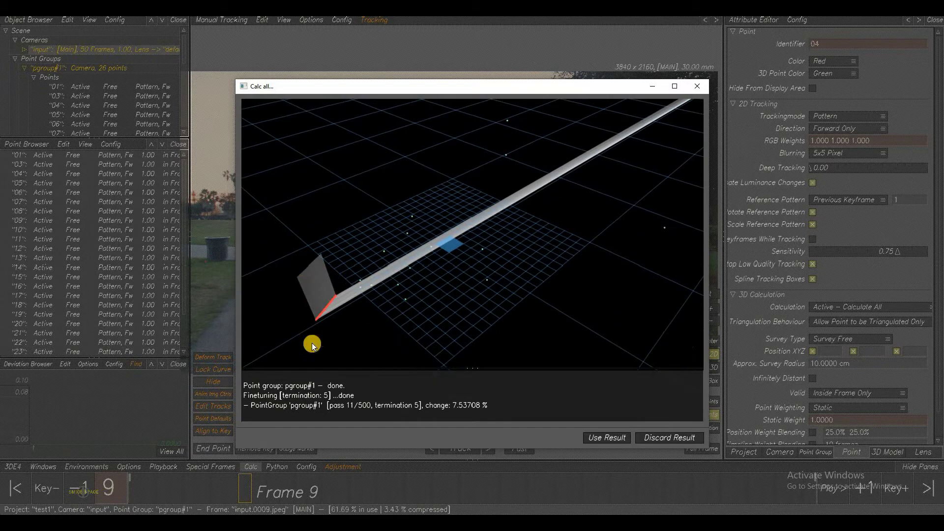
pyautogui.moveTo(416, 139); pyautogui.dragTo(552, 276)
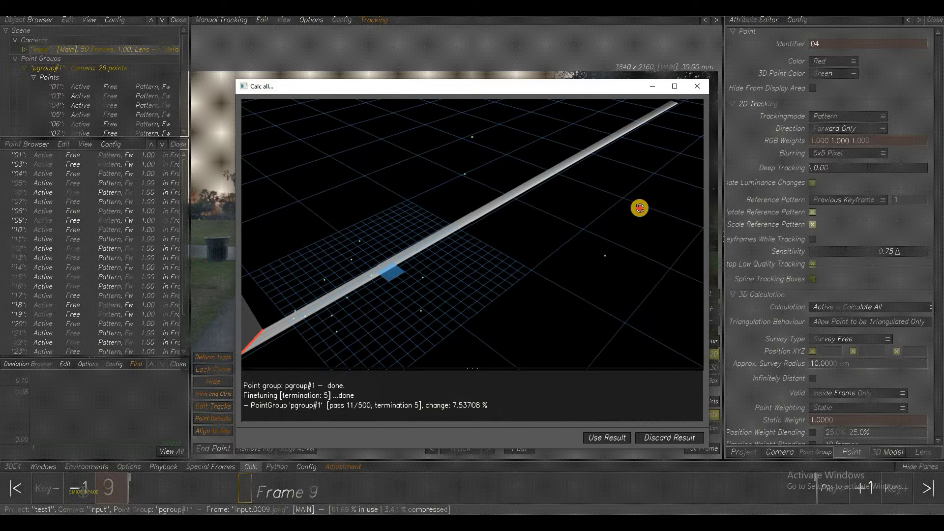
pyautogui.moveTo(572, 254); pyautogui.dragTo(592, 263, button='right')
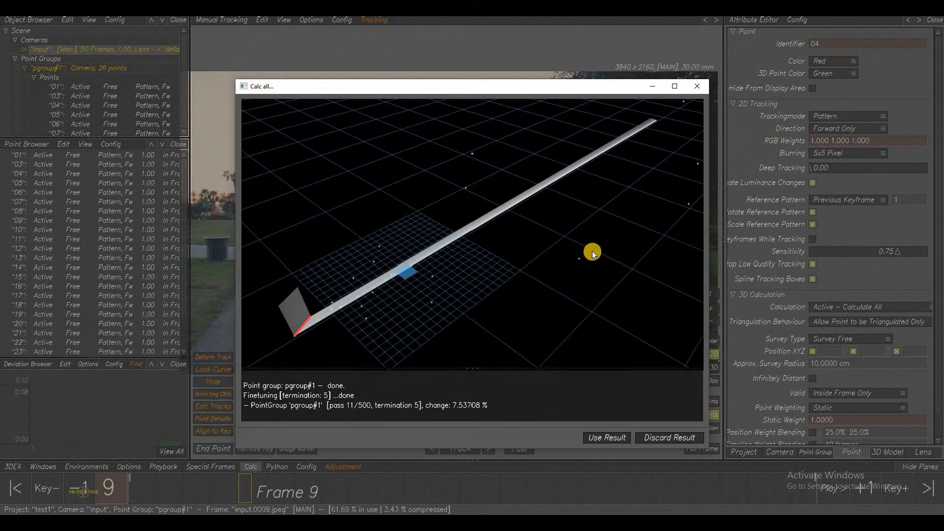
pyautogui.moveTo(364, 331); pyautogui.dragTo(359, 352, button='middle')
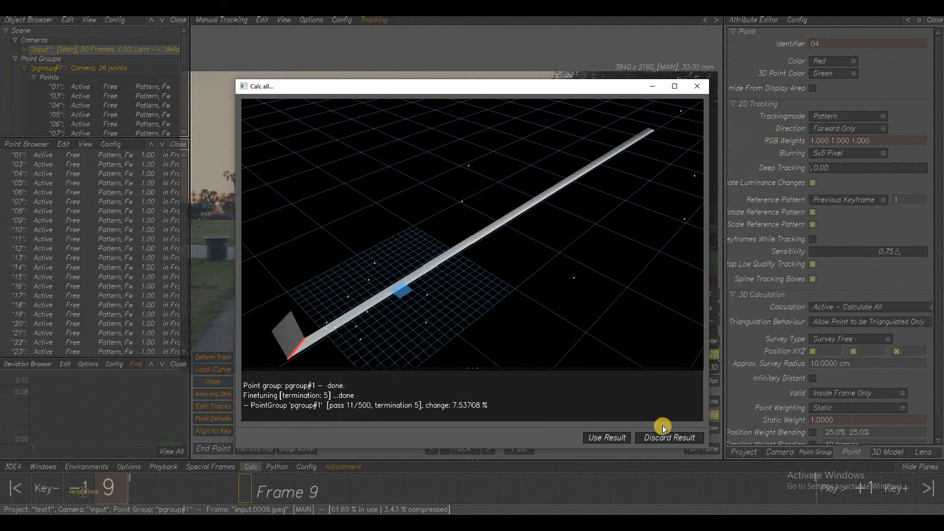
pyautogui.click(598, 437)
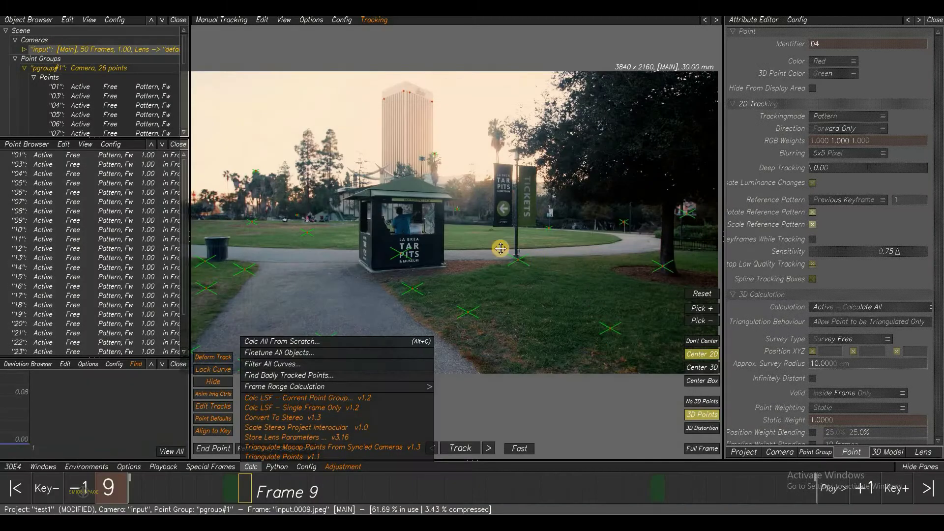
# Compare the solved 3D points with their 2D tracks on the path and grass, selecting points 26 and 03.
pyautogui.click(647, 300)
pyautogui.moveTo(441, 325); pyautogui.dragTo(502, 272, button='right')
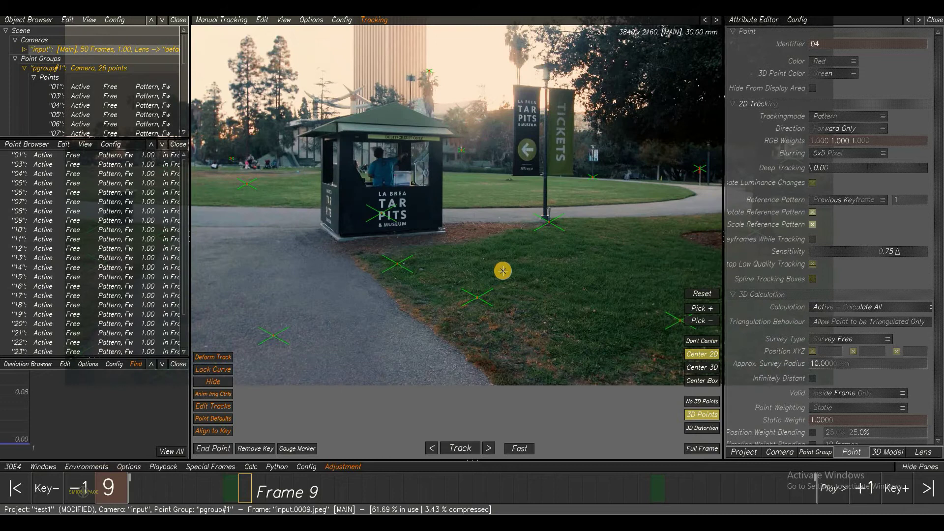
pyautogui.click(478, 298)
pyautogui.click(398, 263)
pyautogui.click(334, 314)
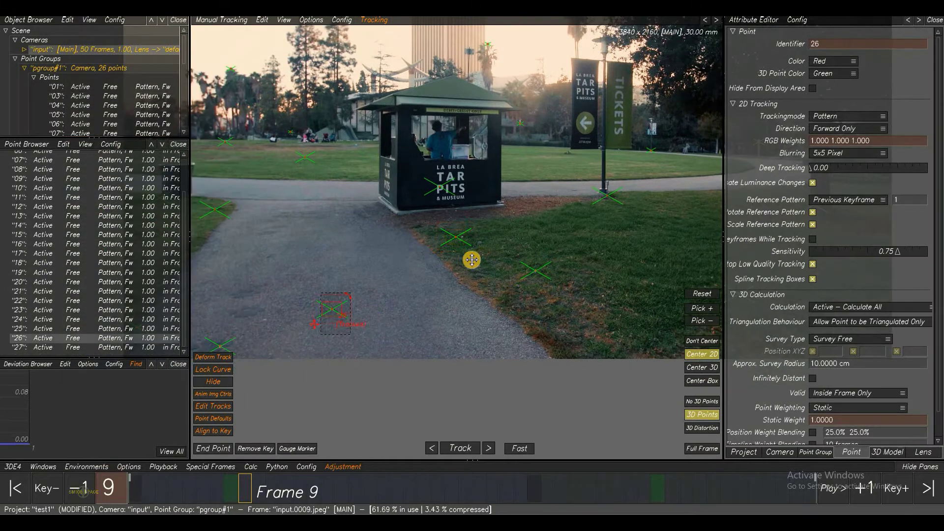
pyautogui.moveTo(573, 190); pyautogui.dragTo(498, 276, button='middle')
pyautogui.click(495, 287)
pyautogui.click(489, 267)
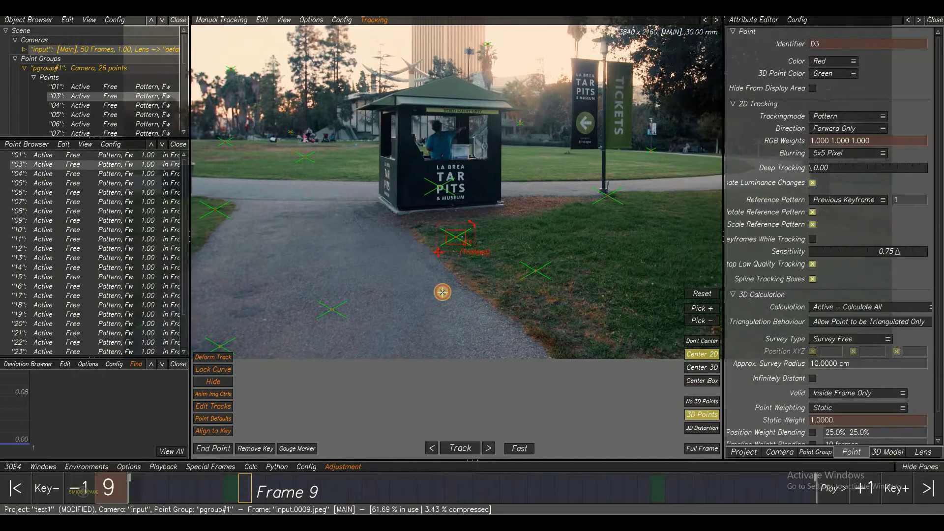
pyautogui.click(448, 291)
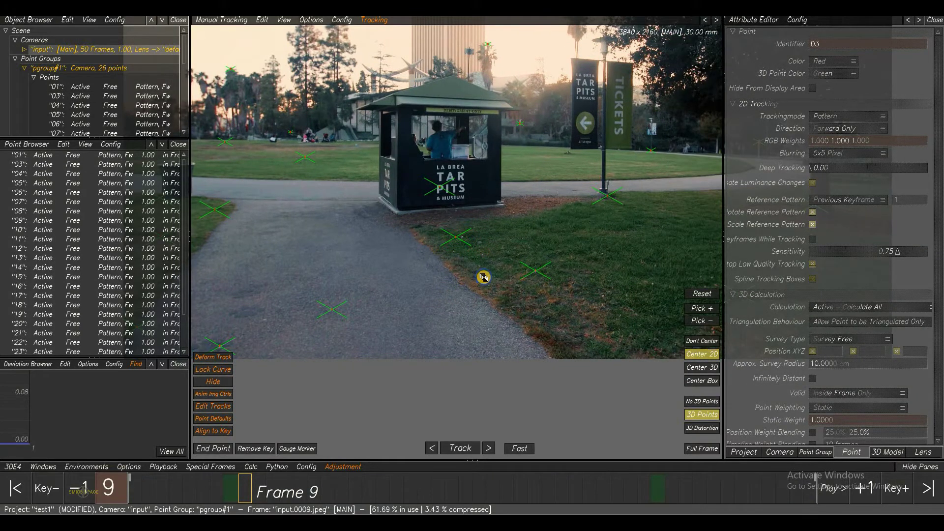
pyautogui.moveTo(484, 278); pyautogui.dragTo(402, 267, button='right')
pyautogui.hotkey('ctrl', 'z')
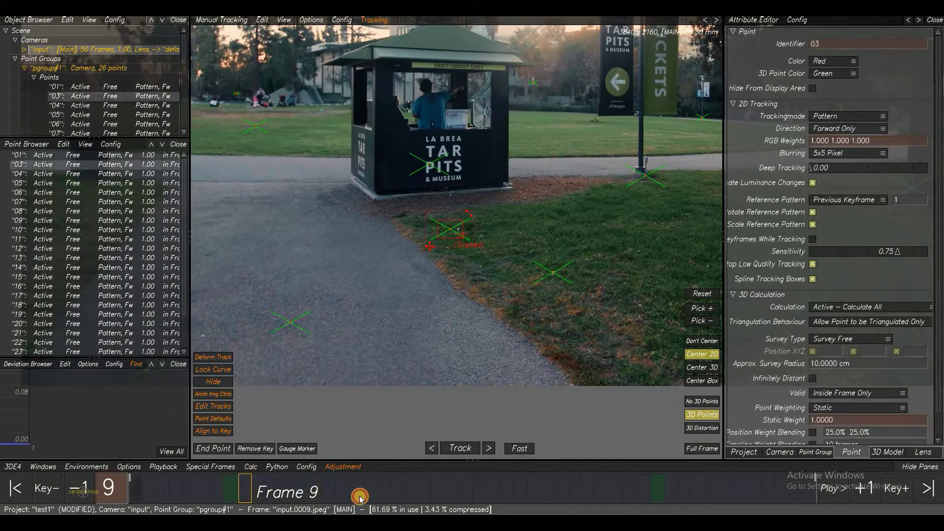
# Scrub to frame 1, deselect the point, and toggle the 3D points display off and back on.
pyautogui.moveTo(474, 508); pyautogui.dragTo(129, 510)
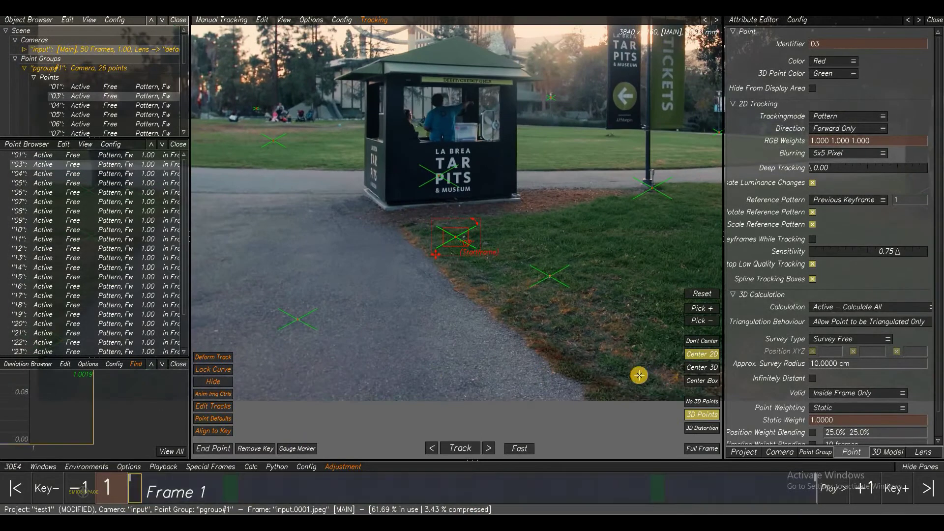
pyautogui.click(656, 377)
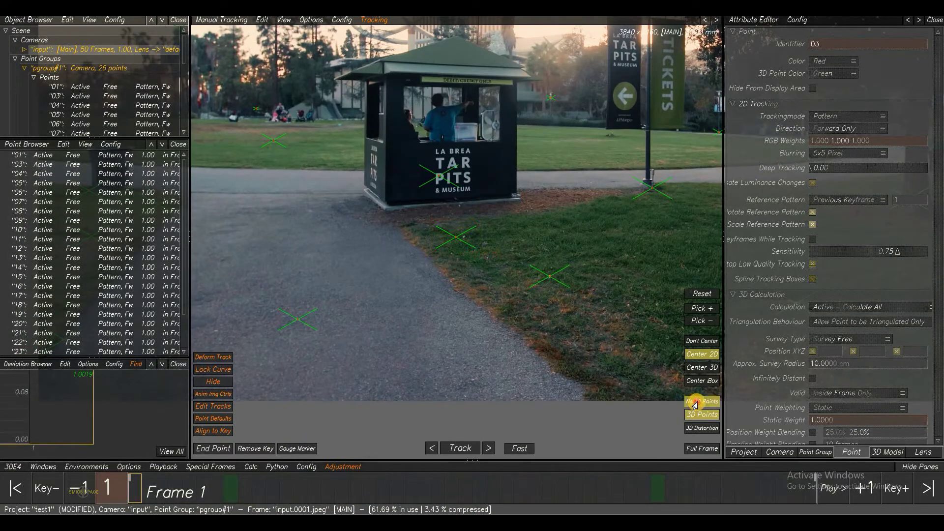
pyautogui.click(695, 402)
pyautogui.click(704, 413)
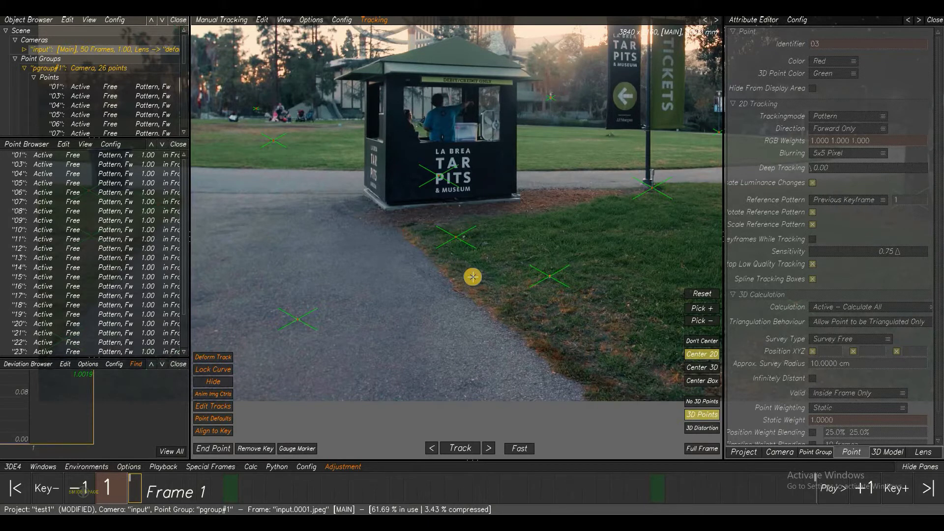
pyautogui.scroll(-1, 474, 278)
pyautogui.moveTo(462, 267); pyautogui.dragTo(496, 268, button='middle')
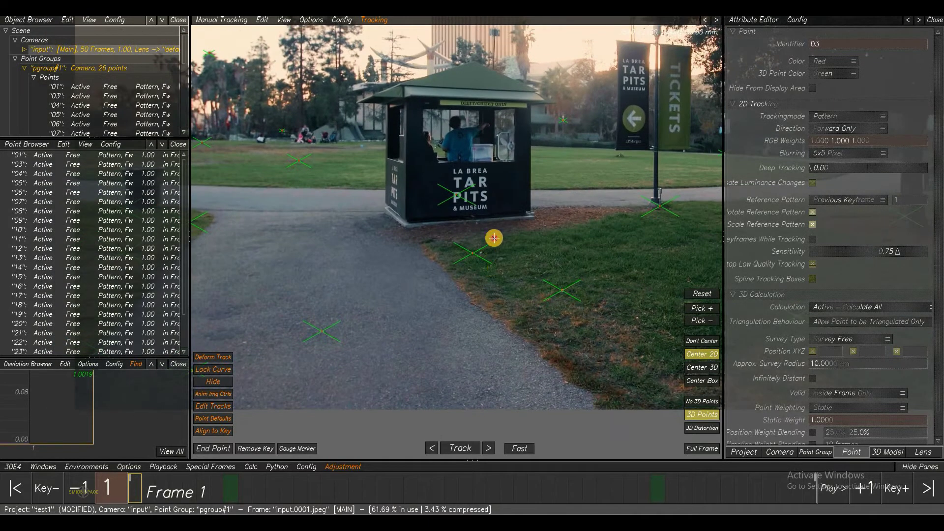
# Select point 03 and fit all point deviation curves in the Deviation Browser for examination.
pyautogui.click(470, 268)
pyautogui.click(165, 451)
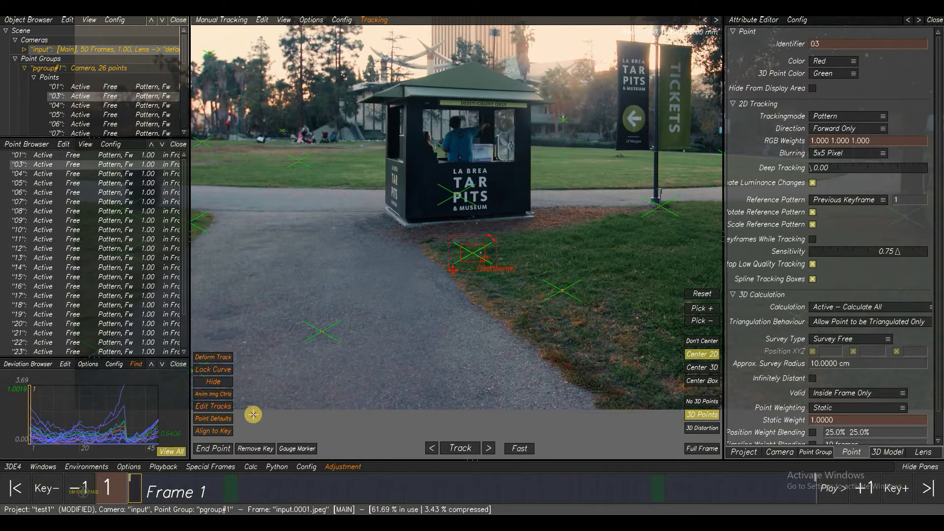
pyautogui.click(360, 368)
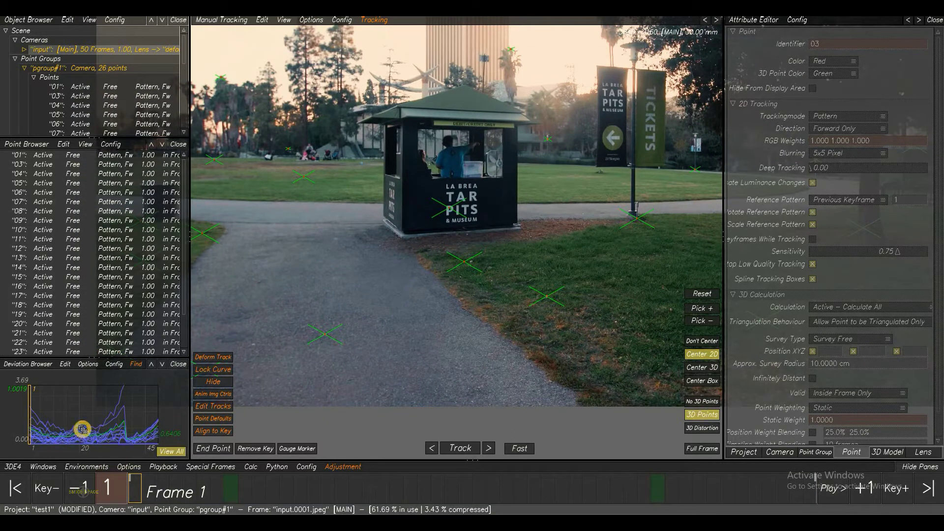
pyautogui.moveTo(82, 429); pyautogui.dragTo(95, 427, button='right')
pyautogui.moveTo(82, 429); pyautogui.dragTo(46, 428)
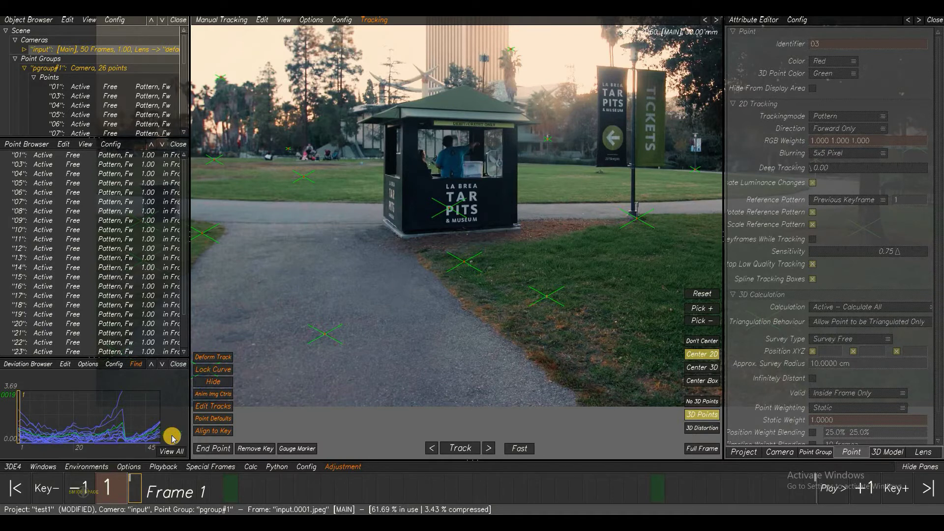
# Select the deviation curve with the highest peak, point 23, and scrub the footage to frame 12.
pyautogui.click(84, 439)
pyautogui.click(72, 422)
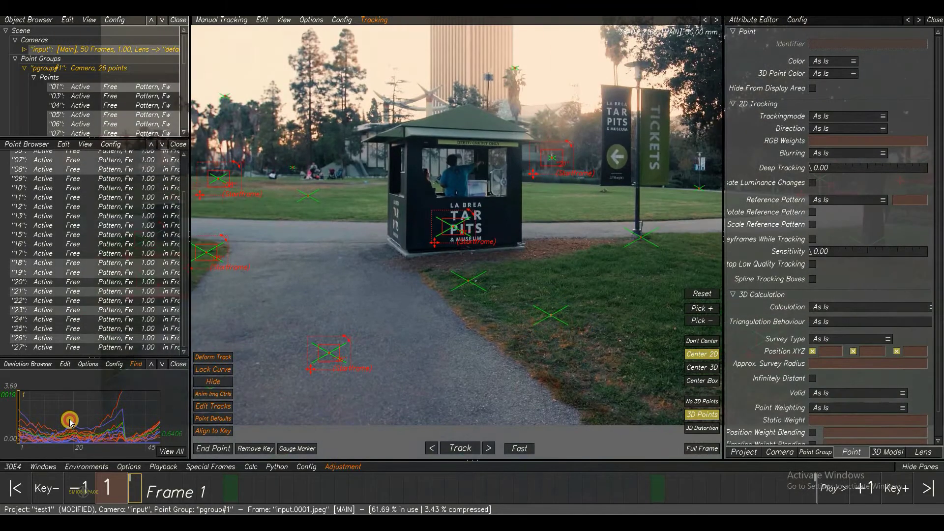
pyautogui.click(47, 429)
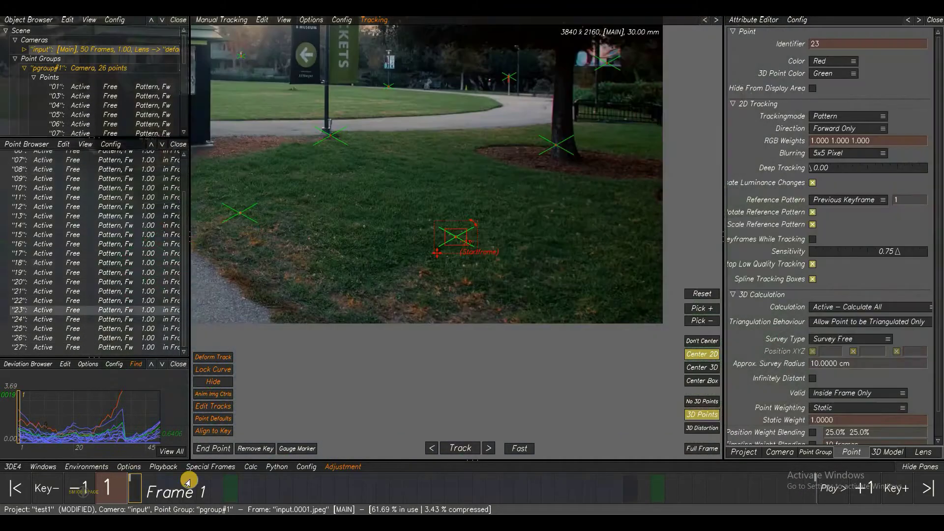
pyautogui.moveTo(226, 498); pyautogui.dragTo(133, 479)
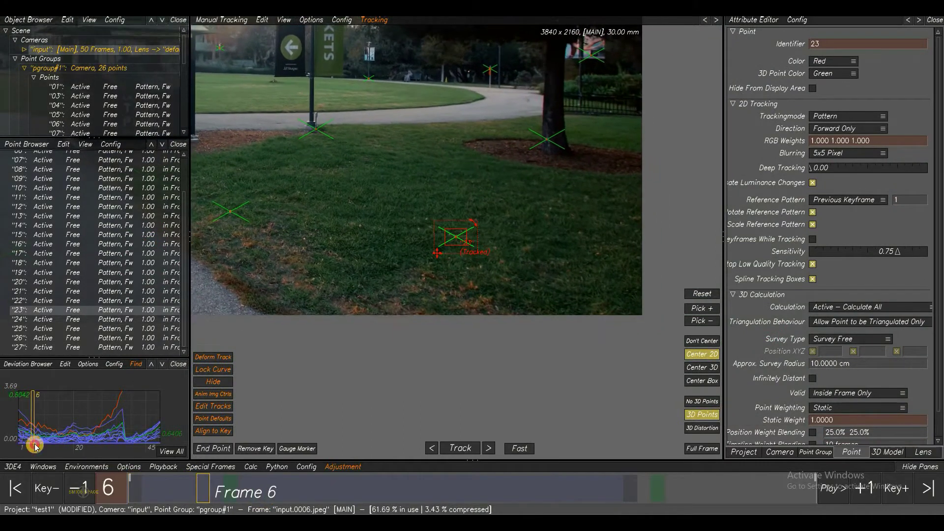
pyautogui.moveTo(68, 429); pyautogui.dragTo(85, 415)
# Deselect point 23 and examine the solved 3D points across the full footage frame.
pyautogui.moveTo(363, 215); pyautogui.dragTo(399, 259, button='middle')
pyautogui.scroll(-2, 429, 315)
pyautogui.scroll(-1, 429, 319)
pyautogui.moveTo(305, 208); pyautogui.dragTo(364, 268, button='middle')
pyautogui.click(369, 276)
pyautogui.scroll(1, 406, 278)
pyautogui.moveTo(430, 265); pyautogui.dragTo(538, 269, button='middle')
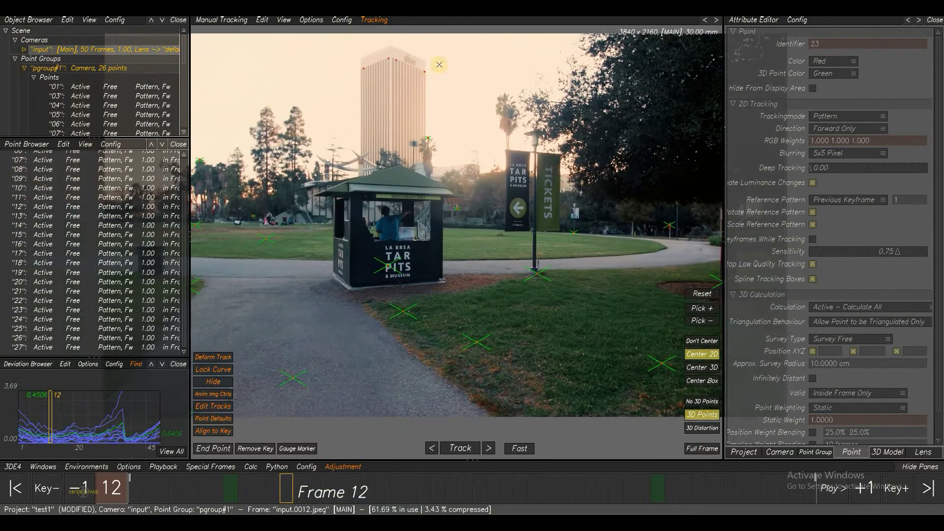
# Inspect the solved camera and point cloud in the 3D Orientation view, deselecting everything, and return to the Manual Tracking view.
pyautogui.click(220, 20)
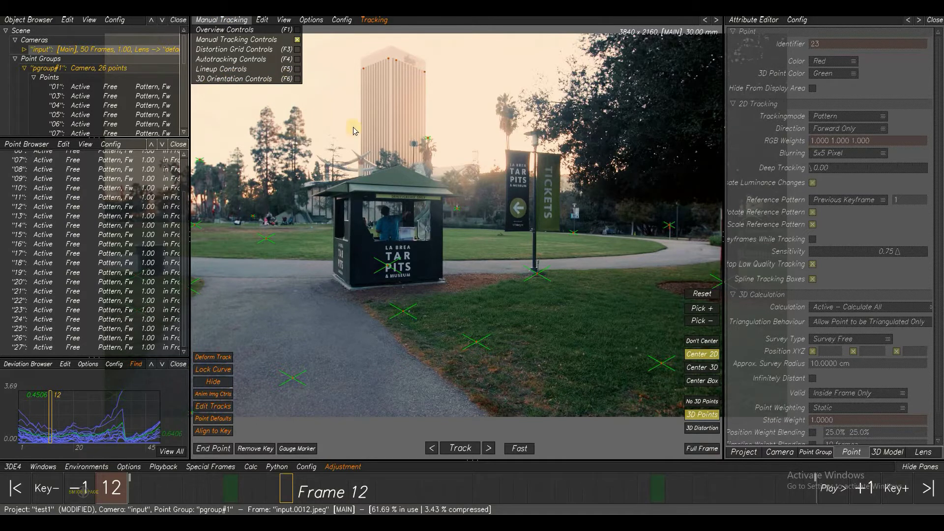
pyautogui.press('F6')
pyautogui.moveTo(469, 261); pyautogui.dragTo(574, 268)
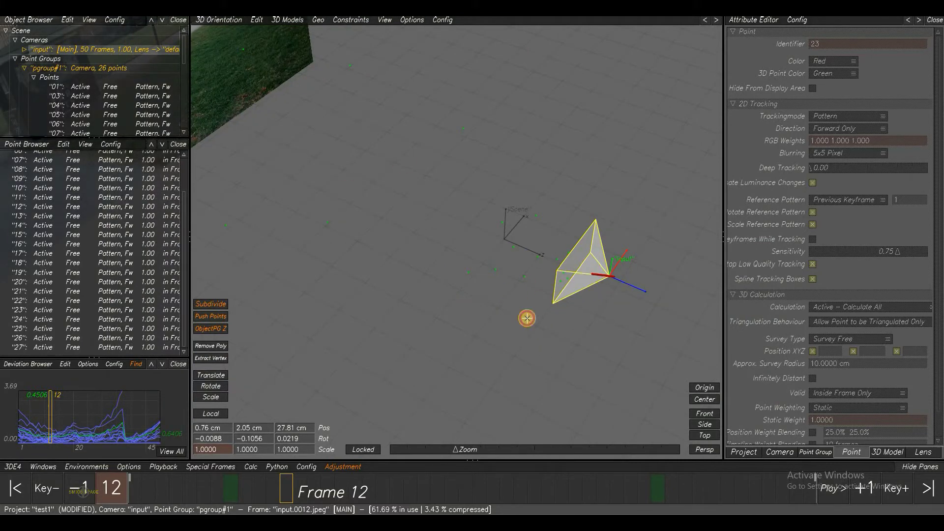
pyautogui.moveTo(313, 84); pyautogui.dragTo(544, 361)
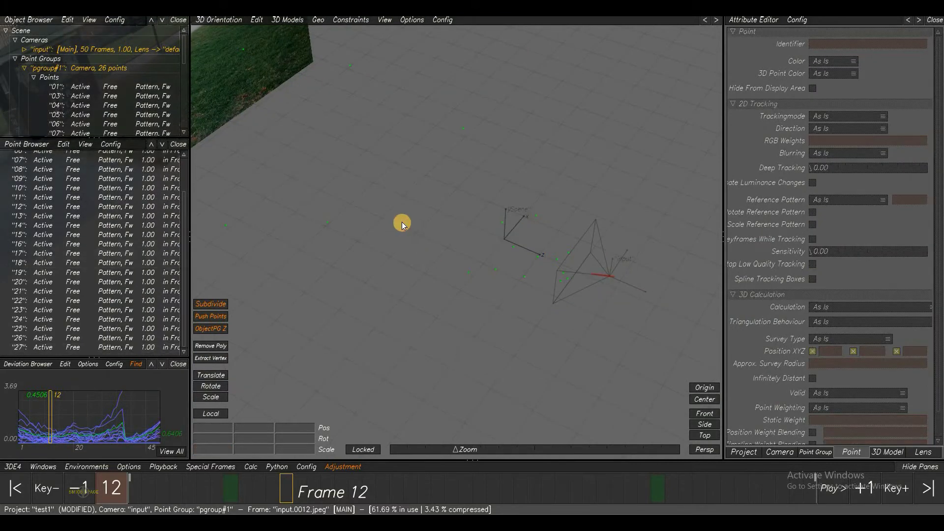
pyautogui.moveTo(403, 225); pyautogui.dragTo(452, 263)
pyautogui.press('F1')
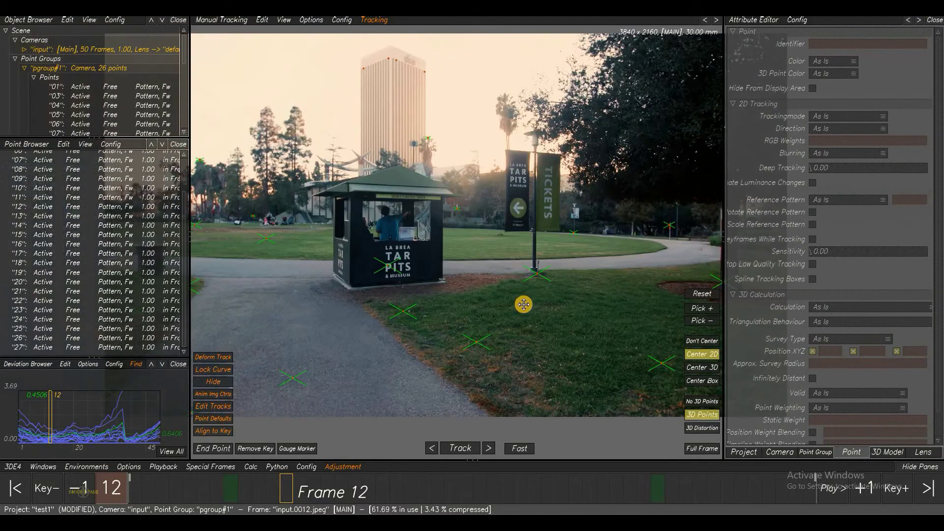
# Enable Center 3D and follow point 03 at the grass edge by the kiosk through to frame 29.
pyautogui.moveTo(552, 290); pyautogui.dragTo(586, 274, button='middle')
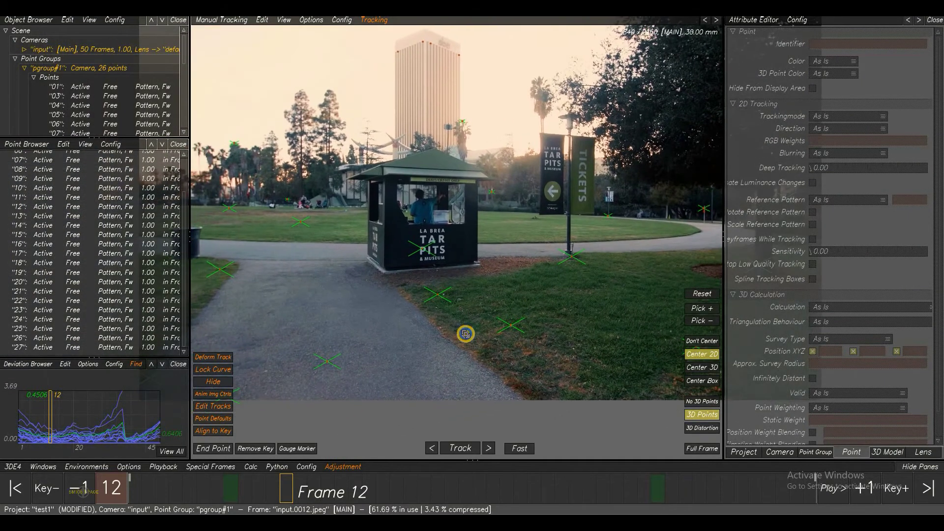
pyautogui.scroll(3, 465, 334)
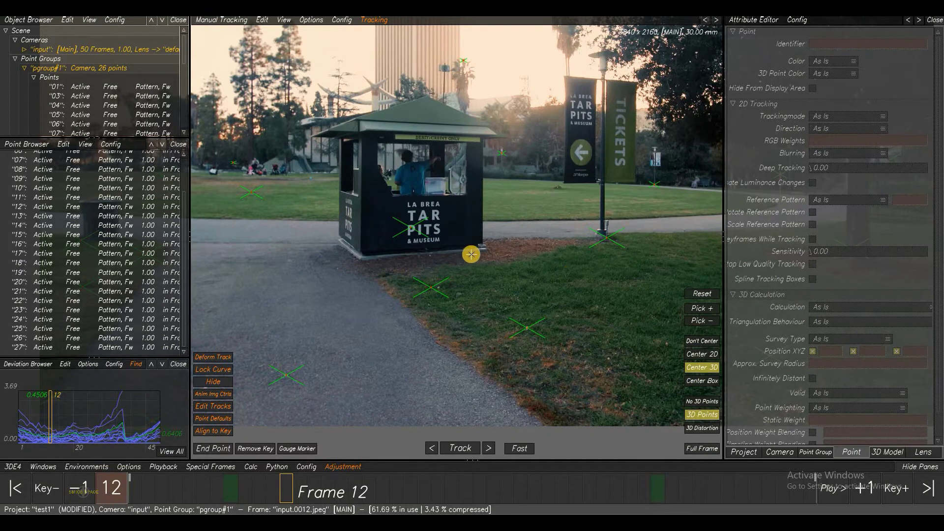
pyautogui.click(422, 299)
pyautogui.click(334, 493)
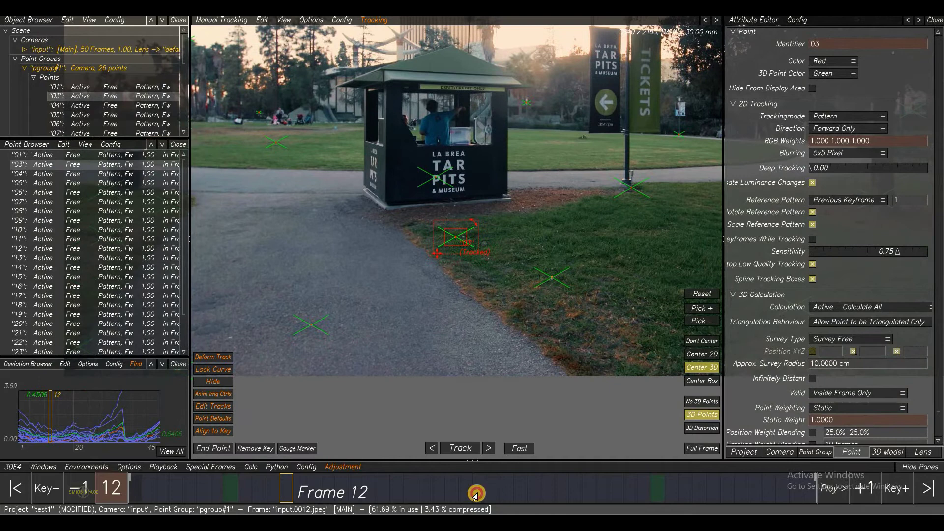
pyautogui.moveTo(406, 494)
pyautogui.mouseDown()
pyautogui.moveTo(731, 487)
pyautogui.moveTo(265, 503)
pyautogui.moveTo(804, 485)
pyautogui.moveTo(445, 169)
pyautogui.mouseUp()
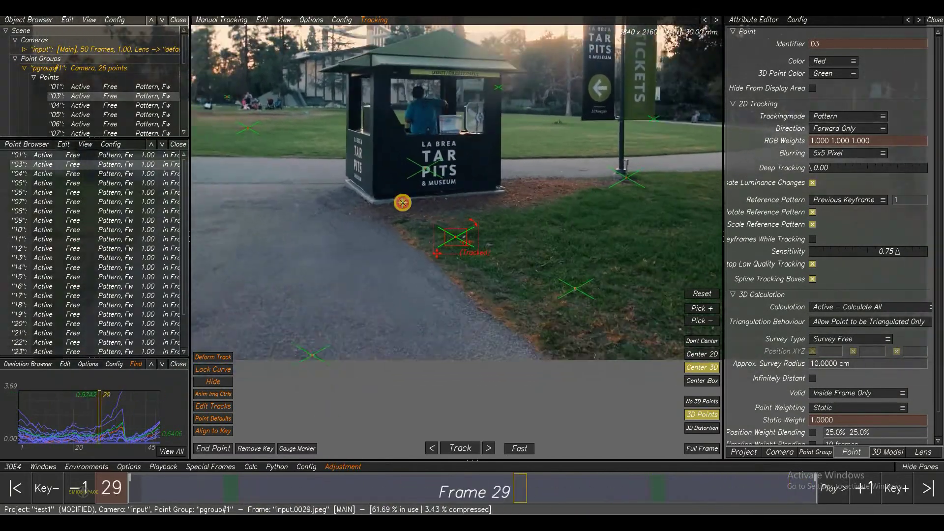
# Select point 01 on the kiosk's front lettering and scrub the footage to frame 50.
pyautogui.click(354, 486)
pyautogui.moveTo(733, 487); pyautogui.dragTo(93, 451)
pyautogui.moveTo(602, 412); pyautogui.dragTo(108, 453)
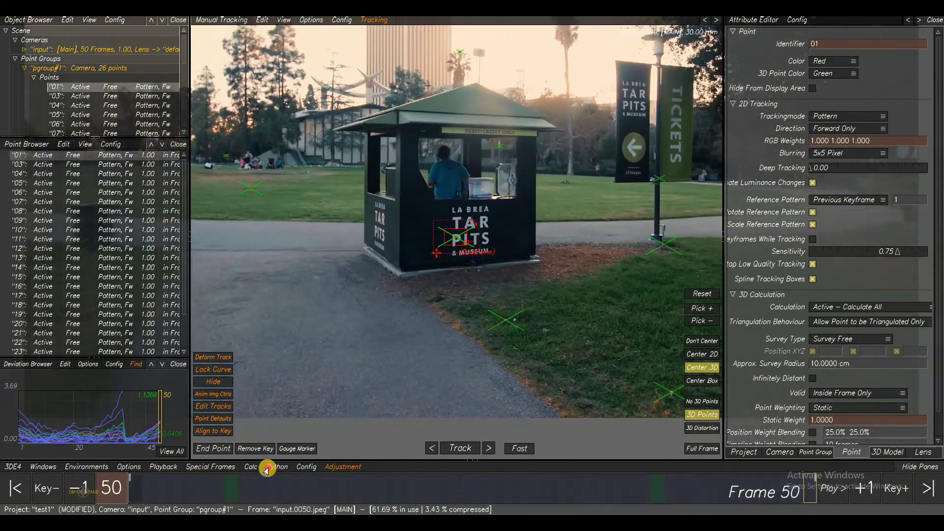
# Check point 26 on the path at frame 1, and deselect it to view the whole frame.
pyautogui.moveTo(353, 293); pyautogui.dragTo(343, 436)
pyautogui.click(328, 366)
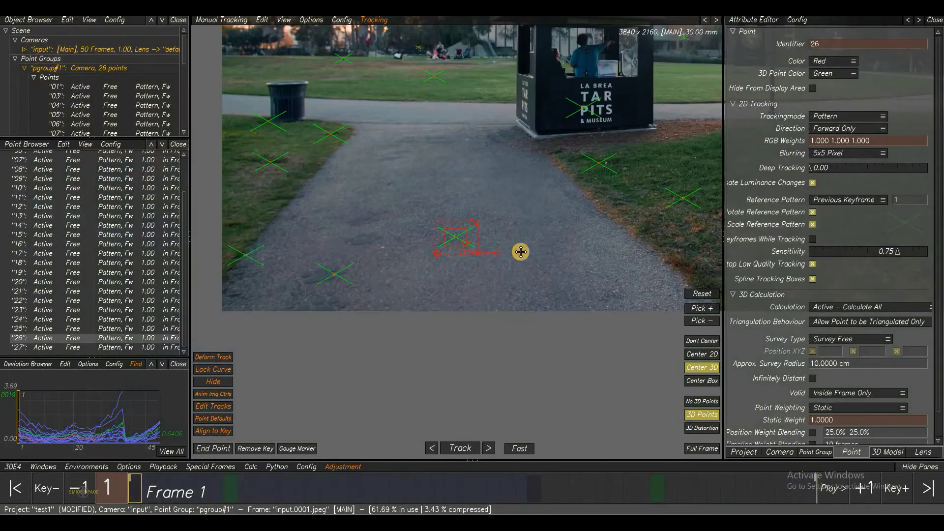
pyautogui.moveTo(567, 219); pyautogui.dragTo(552, 289, button='middle')
pyautogui.click(555, 257)
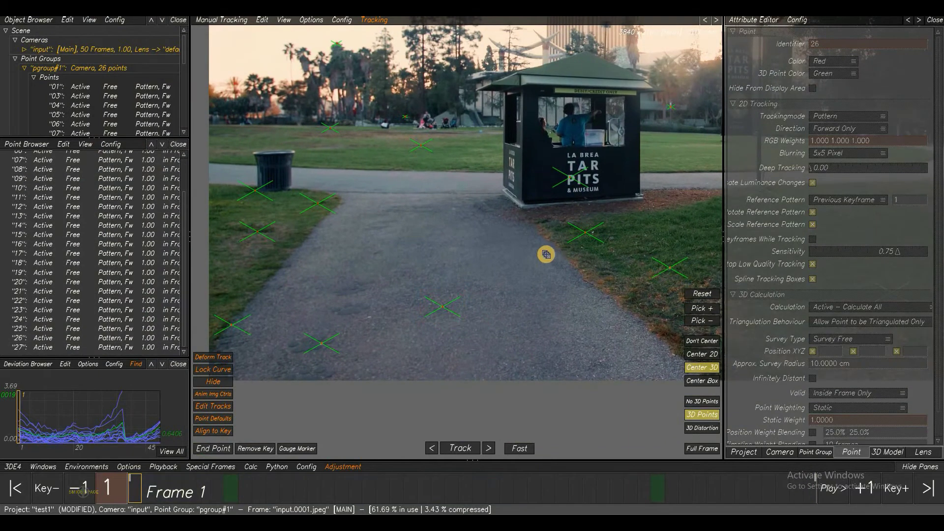
pyautogui.moveTo(584, 209); pyautogui.dragTo(551, 238, button='middle')
pyautogui.scroll(-5, 551, 238)
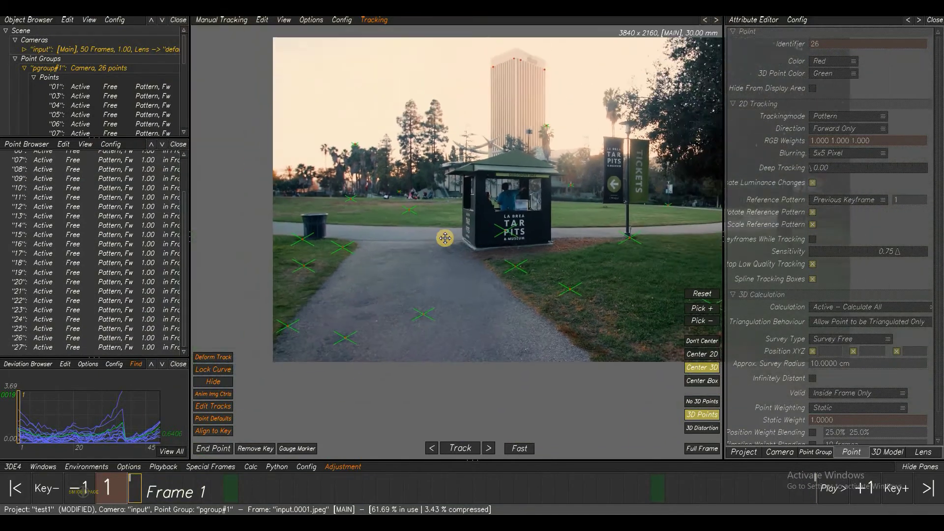